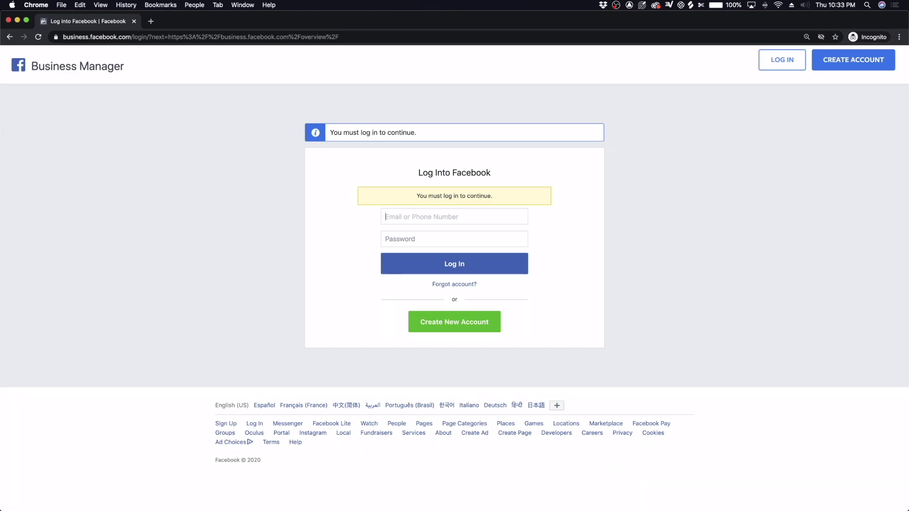
{"action": "type", "text": "email"}
{"action": "type", "text": "@gmail.com"}
{"action": "key", "text": "Tab"}
{"action": "type", "text": "pa"}
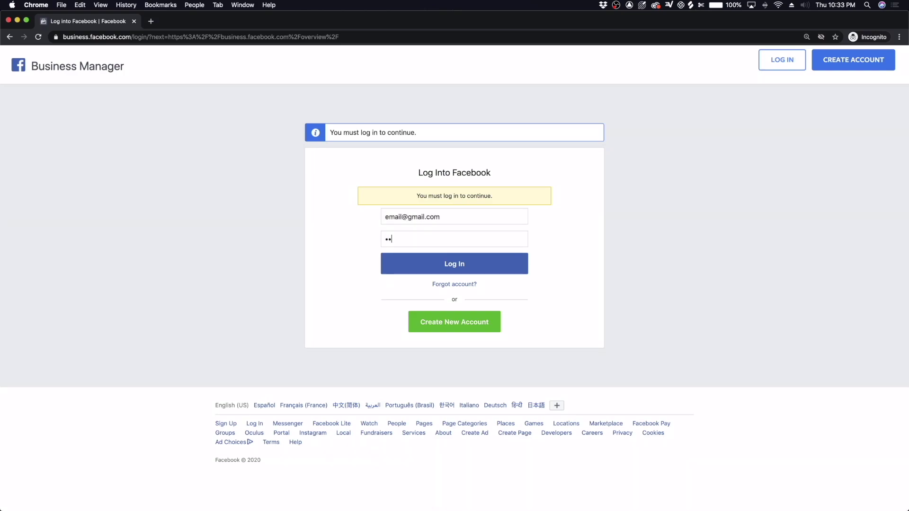
{"action": "type", "text": "ssword"}
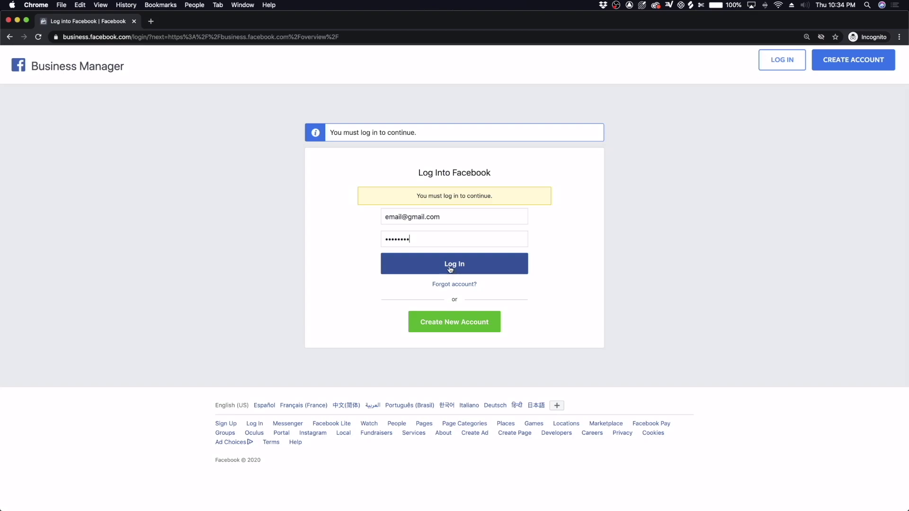
{"action": "left_click", "coordinate": [450, 263]}
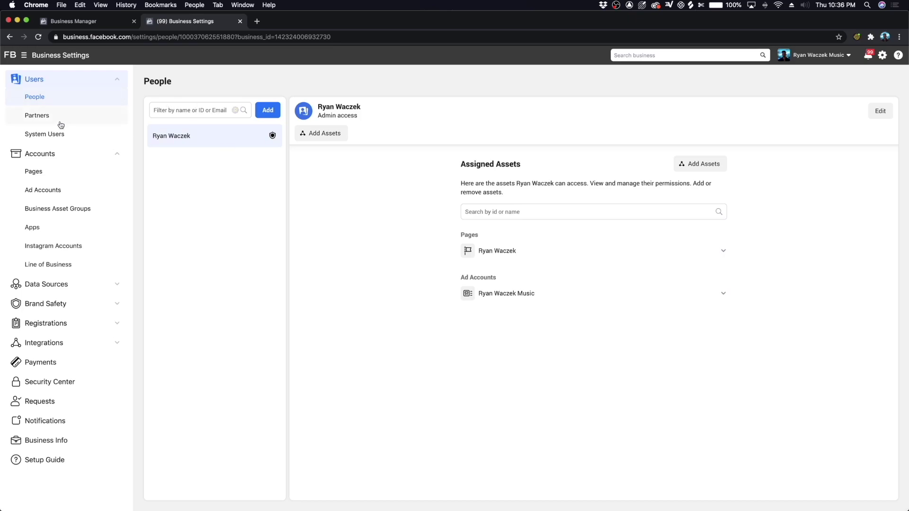
{"action": "left_click", "coordinate": [34, 172]}
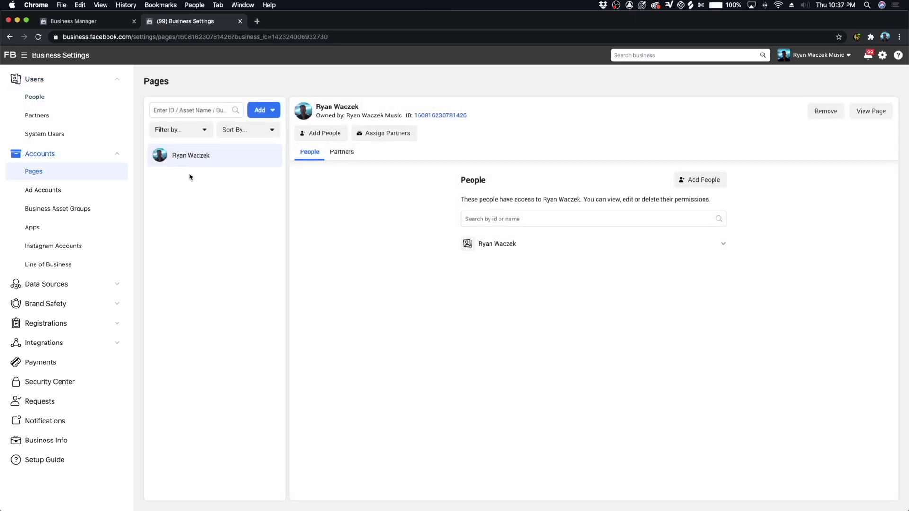
{"action": "left_click", "coordinate": [275, 113]}
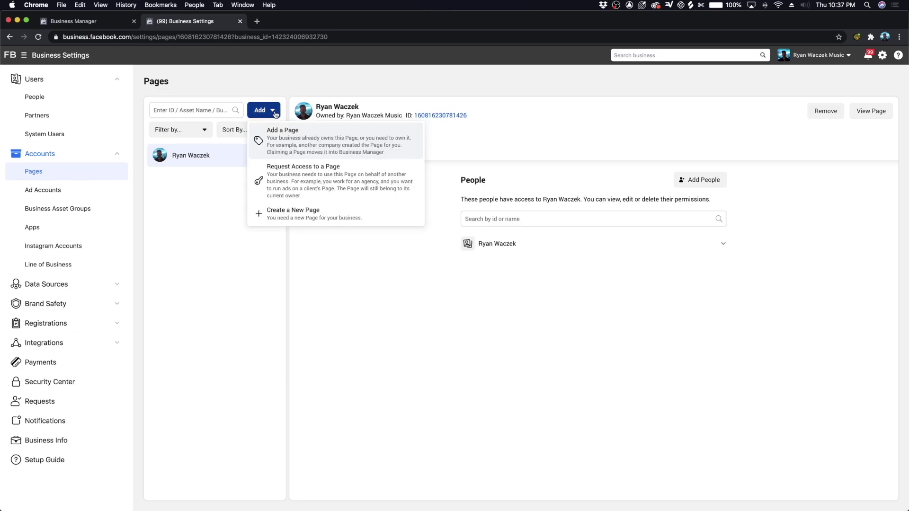
{"action": "left_click", "coordinate": [279, 142]}
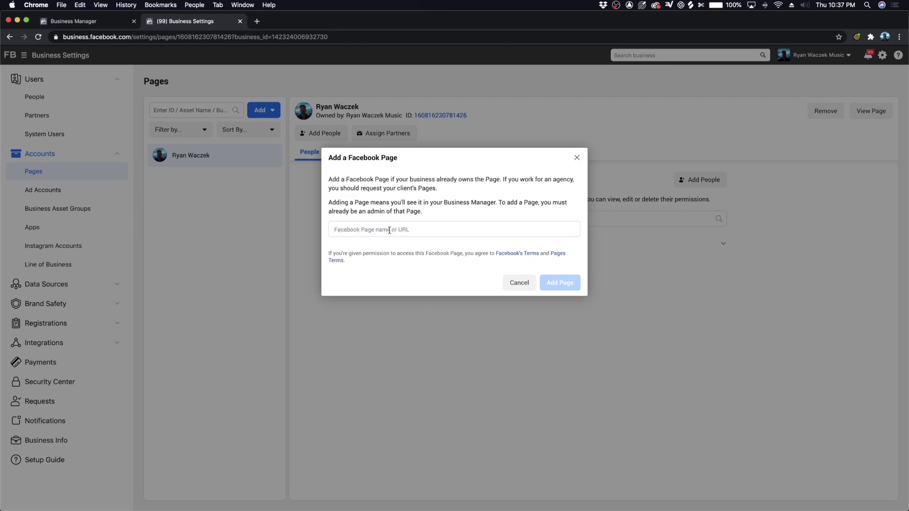
{"action": "left_click", "coordinate": [389, 230]}
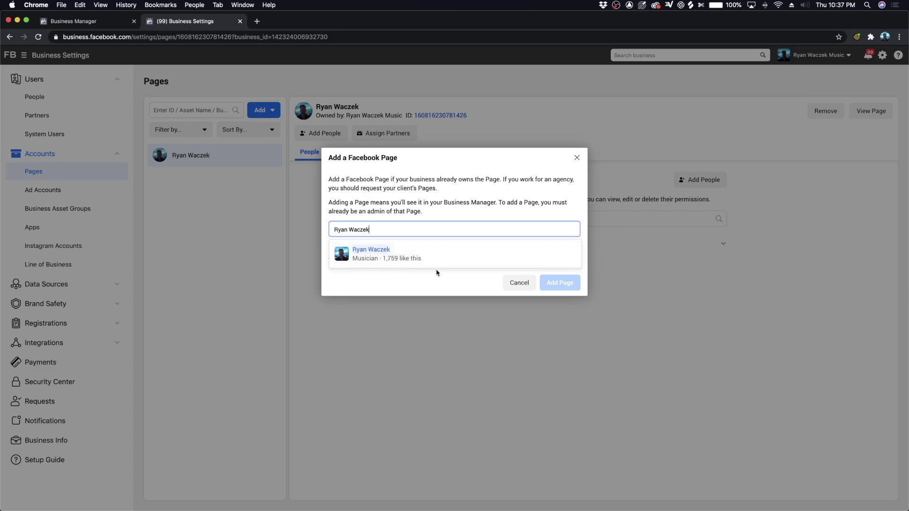
{"action": "left_click", "coordinate": [429, 268]}
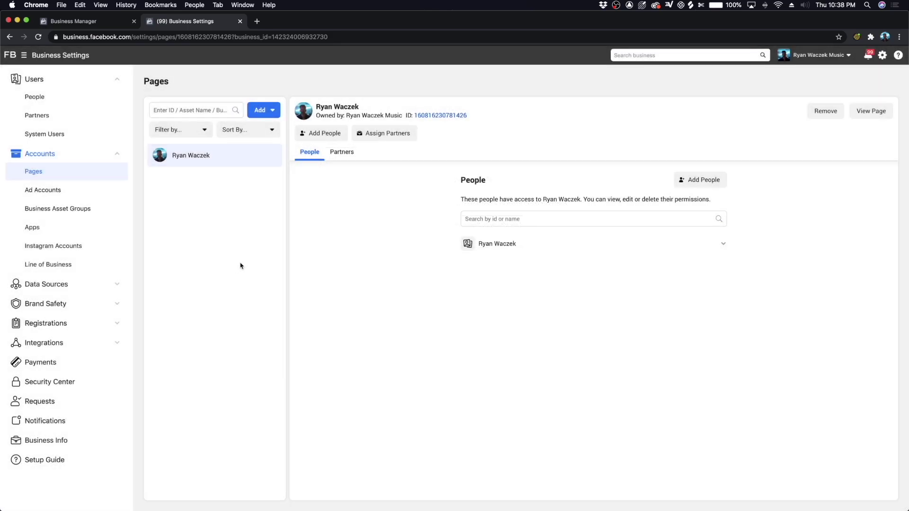
Dismiss the Page form and start creating a new ad account under Ad Accounts
{"action": "left_click", "coordinate": [577, 158]}
{"action": "left_click", "coordinate": [38, 191]}
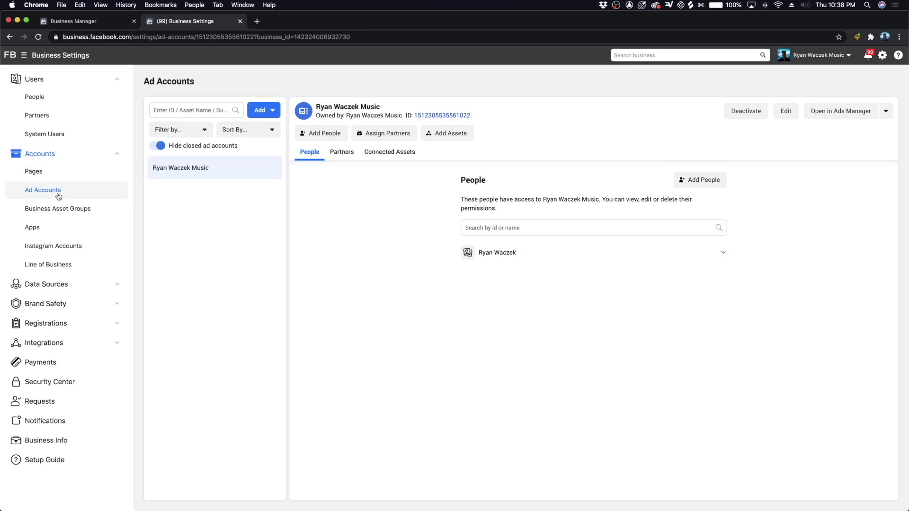
{"action": "left_click", "coordinate": [274, 113]}
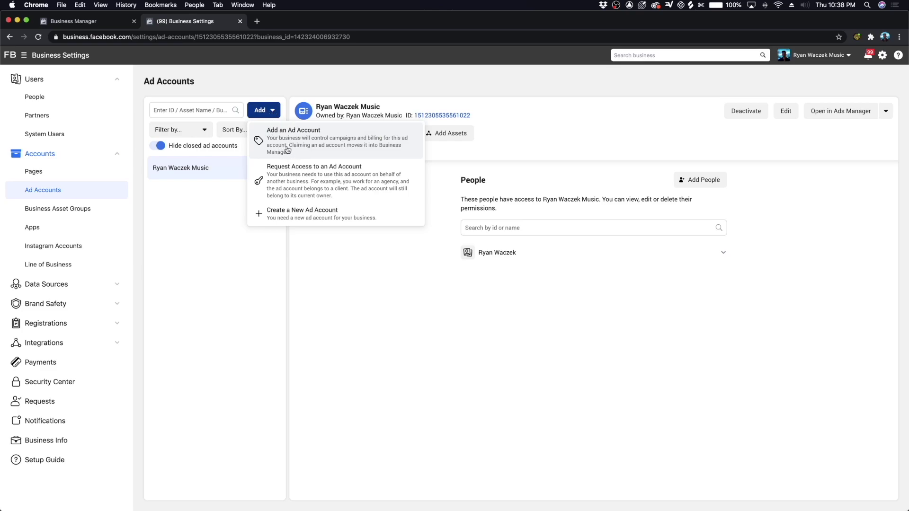
{"action": "left_click", "coordinate": [284, 218]}
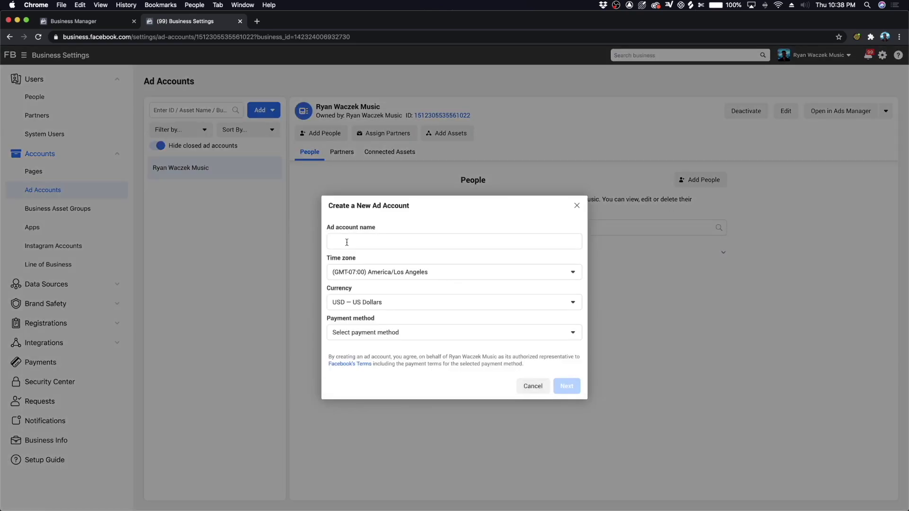
Name the ad account 'New Account Name' and pay with VISA *4398
{"action": "left_click", "coordinate": [347, 242]}
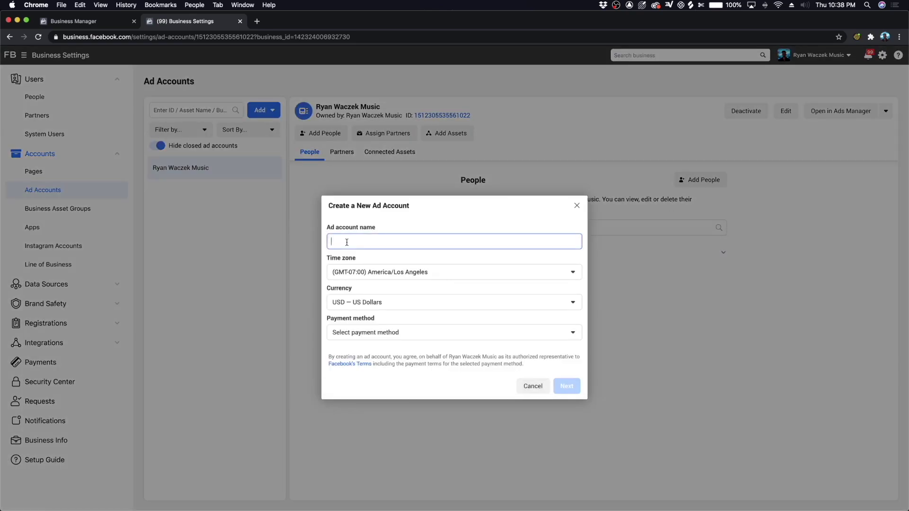
{"action": "type", "text": "New Ac"}
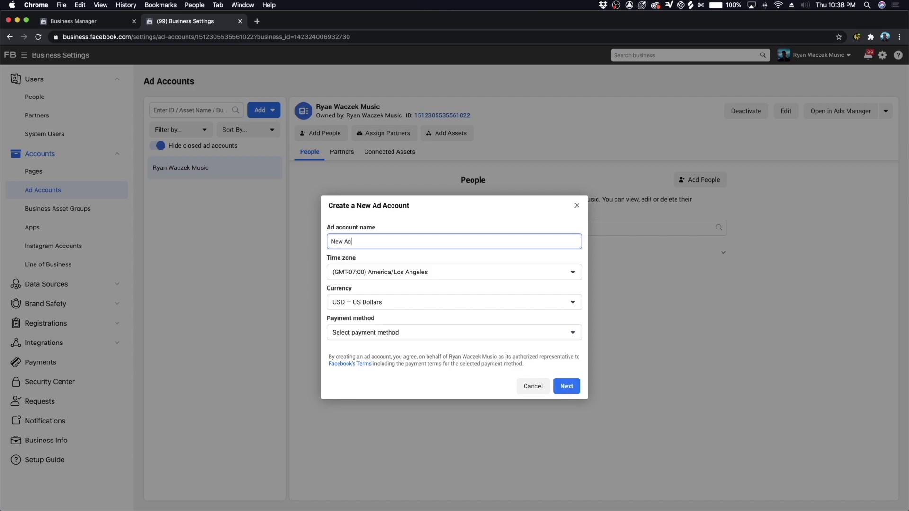
{"action": "type", "text": "count Name"}
{"action": "left_click", "coordinate": [387, 334]}
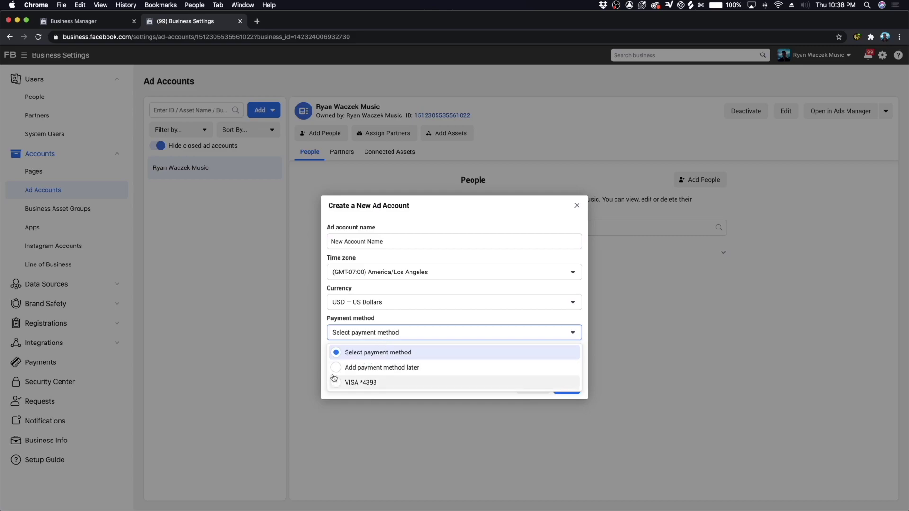
{"action": "left_click", "coordinate": [339, 384]}
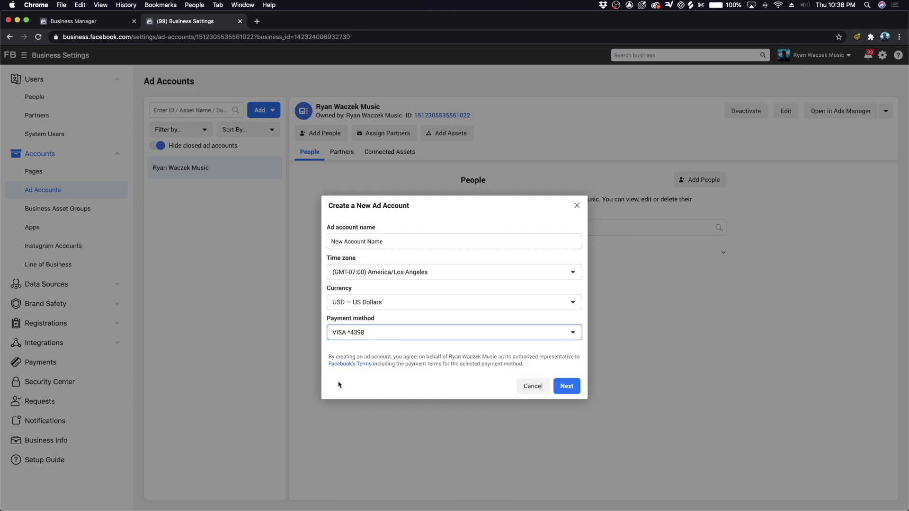
{"action": "left_click", "coordinate": [570, 386]}
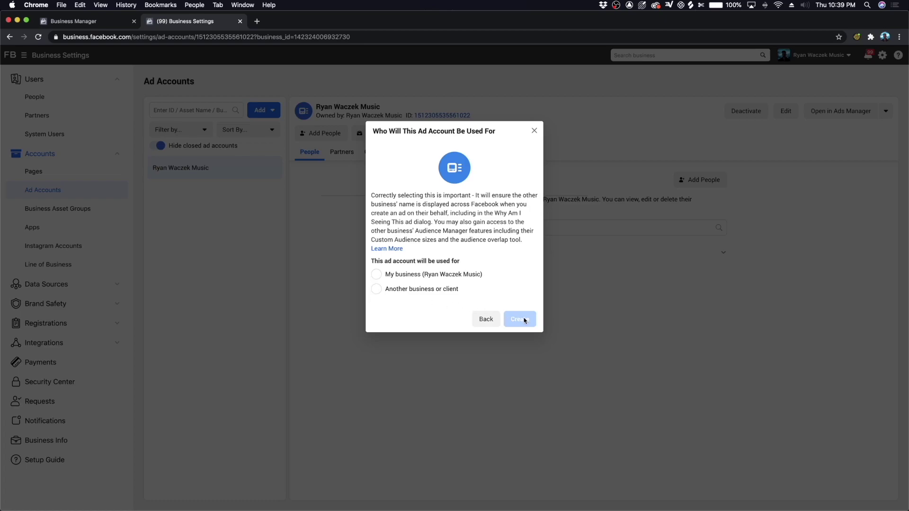
{"action": "left_click", "coordinate": [376, 274]}
{"action": "left_click", "coordinate": [180, 199]}
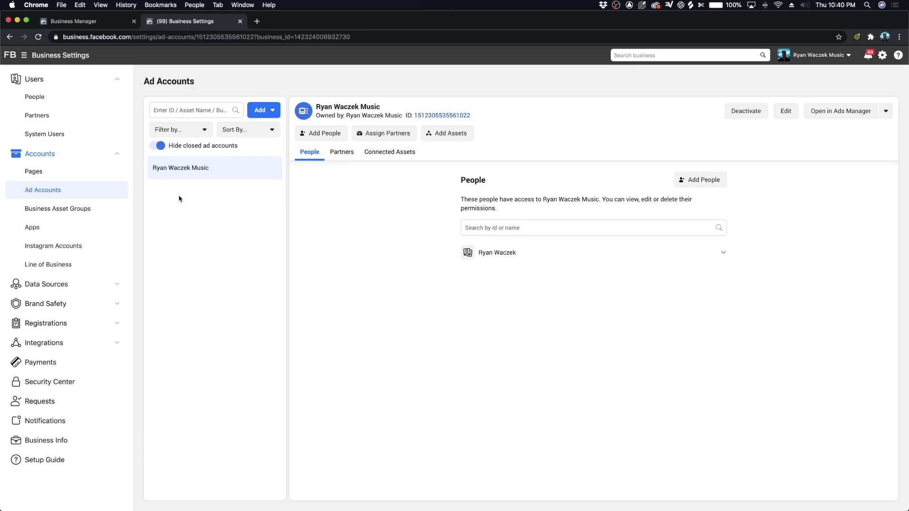
{"action": "left_click", "coordinate": [26, 364]}
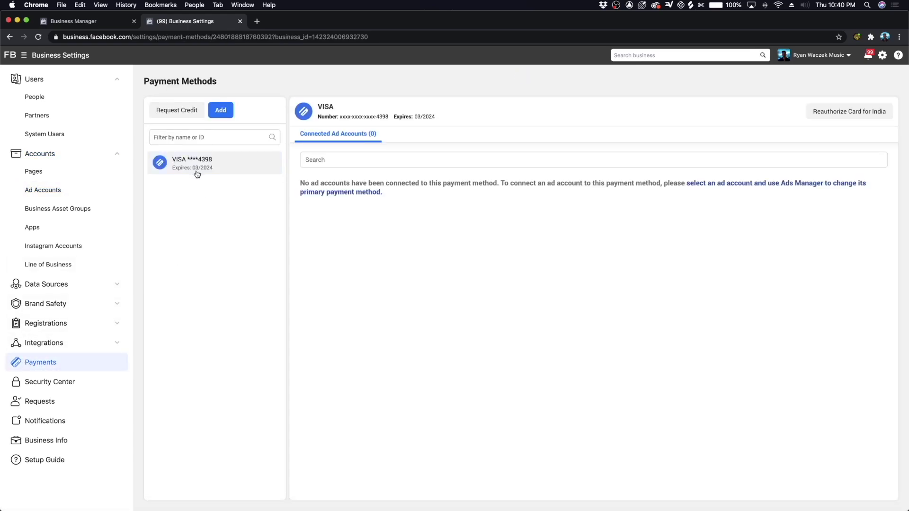
{"action": "left_click", "coordinate": [220, 112]}
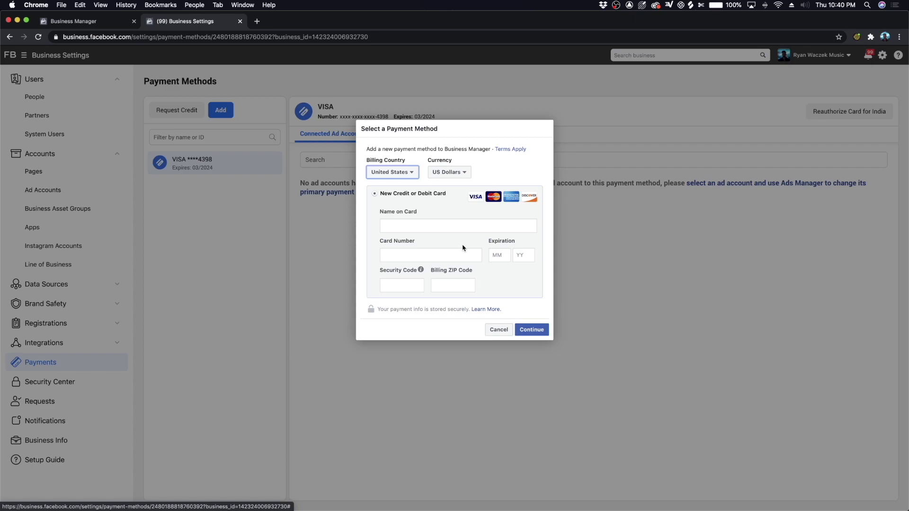
{"action": "left_click", "coordinate": [532, 330]}
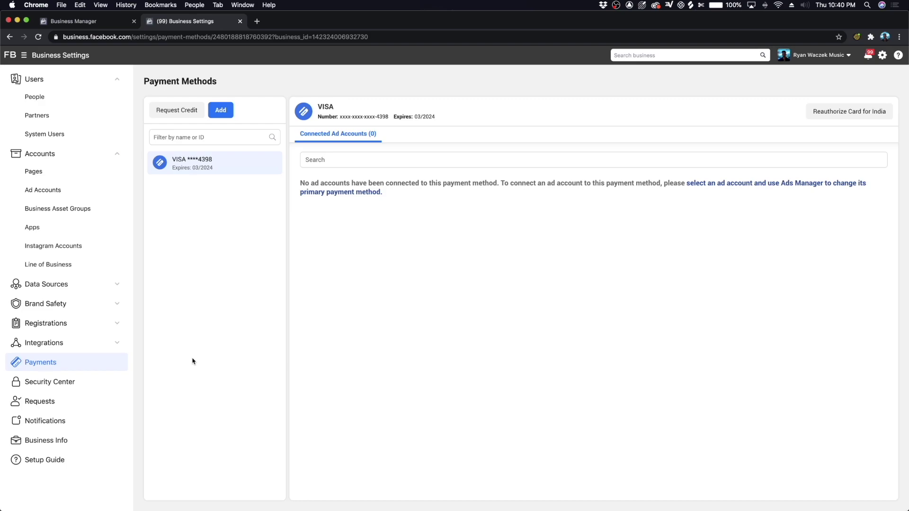
Begin connecting an Instagram account from Instagram Accounts through the Instagram login
{"action": "left_click", "coordinate": [48, 248]}
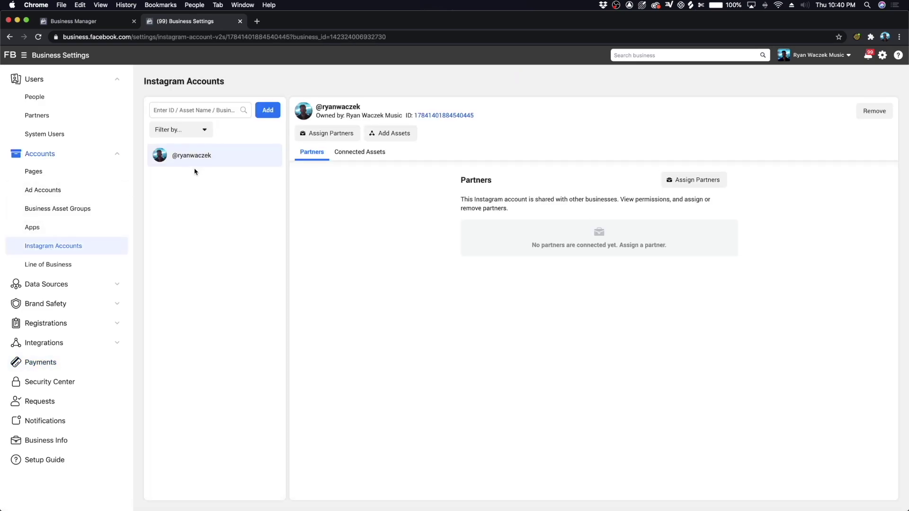
{"action": "left_click", "coordinate": [269, 113]}
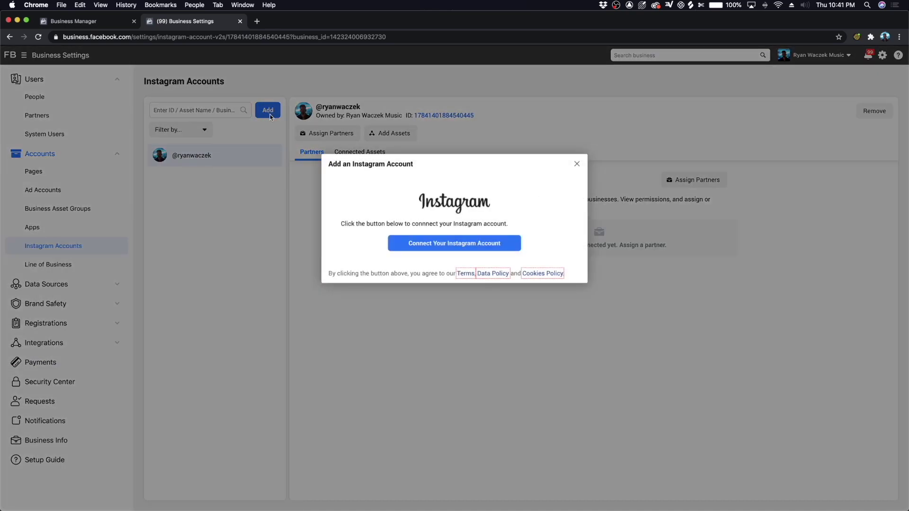
{"action": "left_click", "coordinate": [429, 249]}
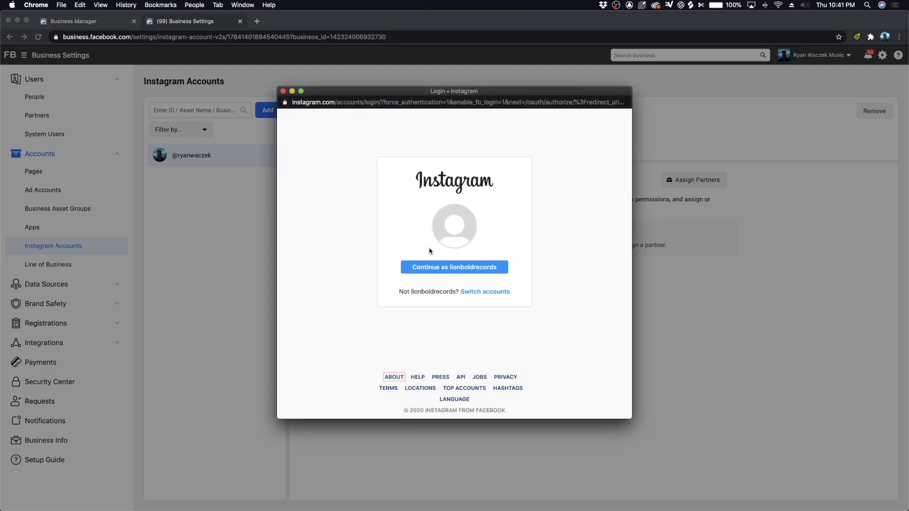